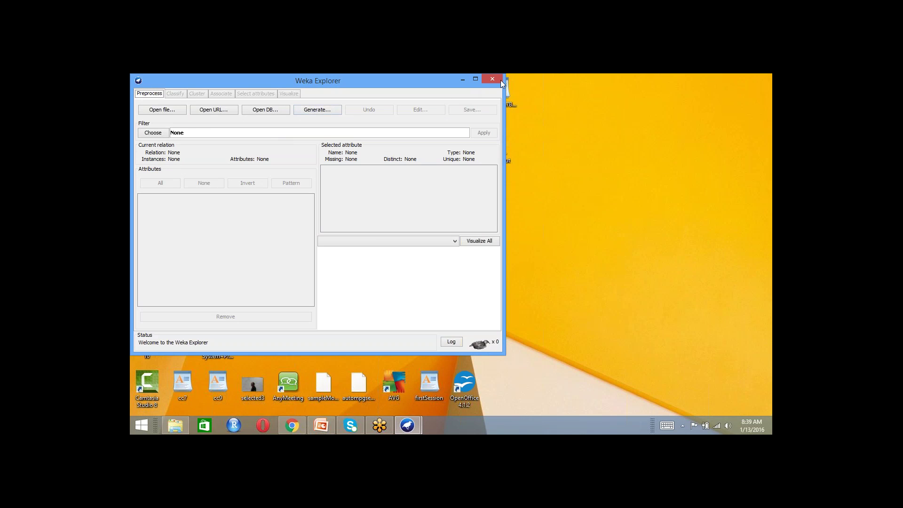
Maximize the Explorer window and load the supermarket dataset from the data shortcut folder on the Desktop
left_click(476, 79)
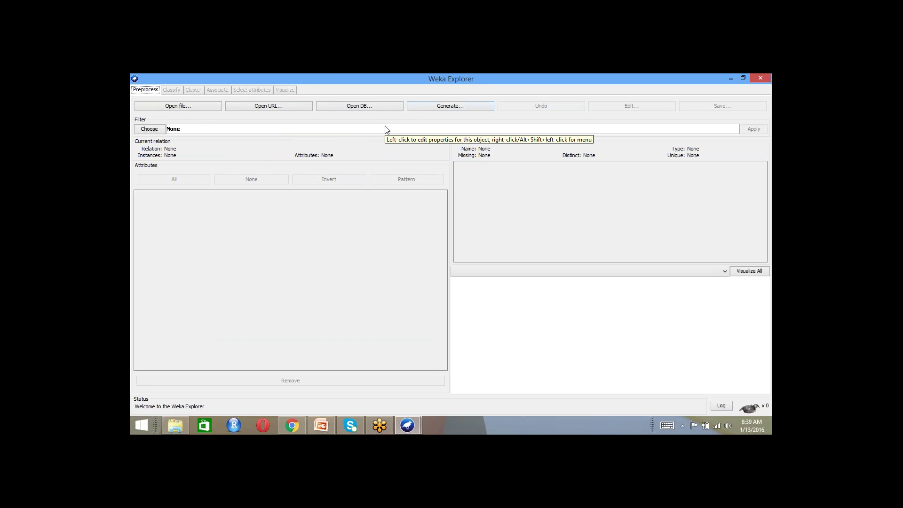
left_click(191, 107)
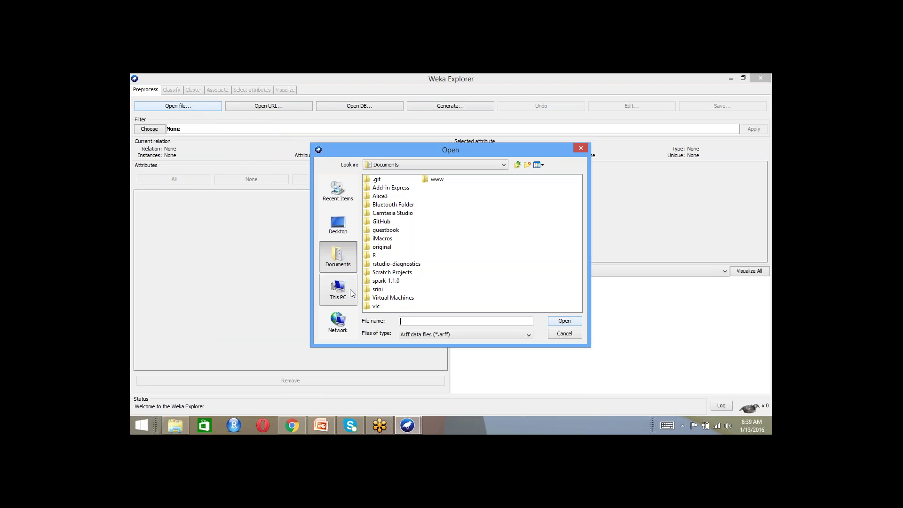
left_click(344, 233)
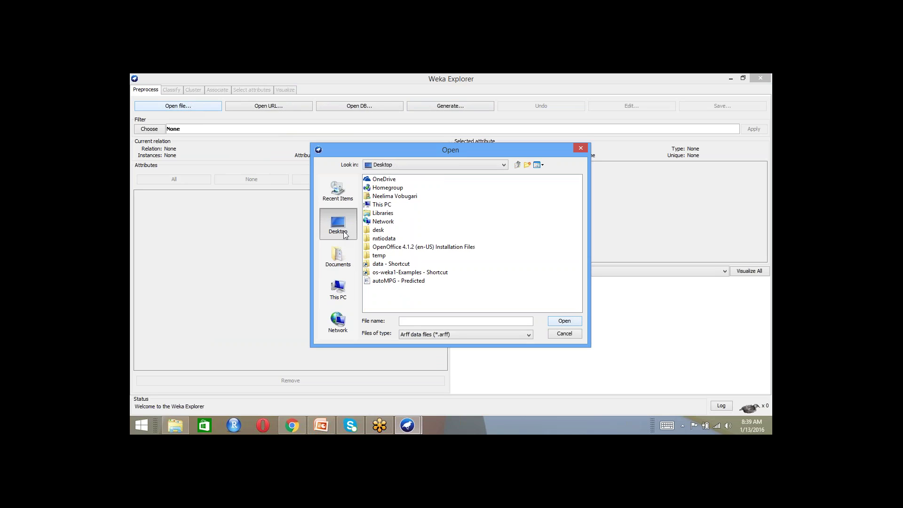
double_click(379, 263)
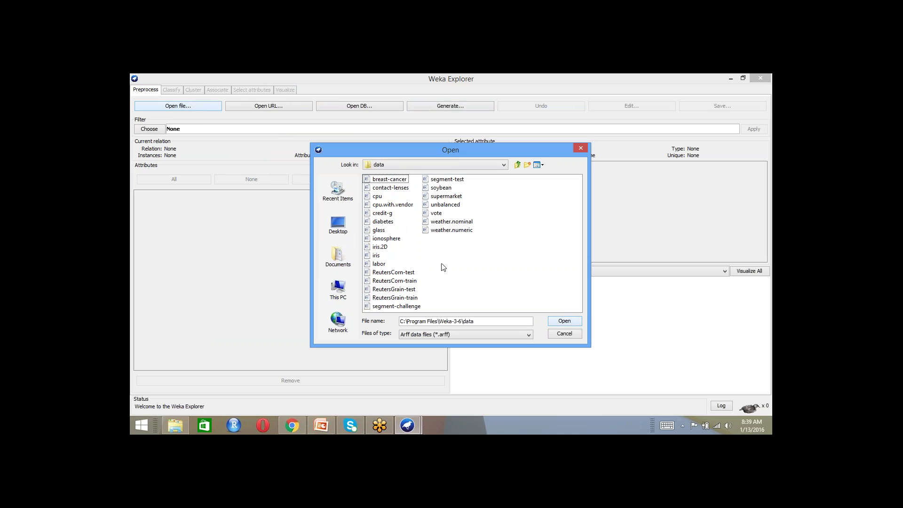
left_click(453, 200)
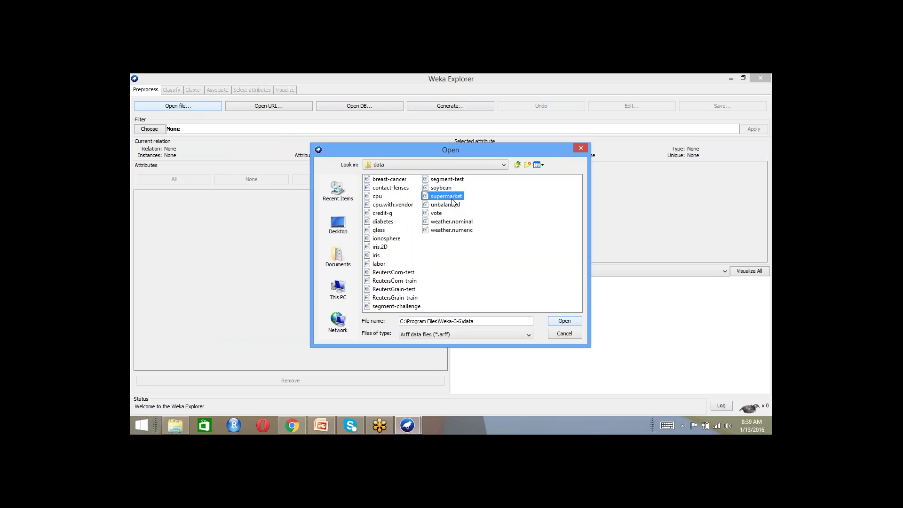
left_click(564, 321)
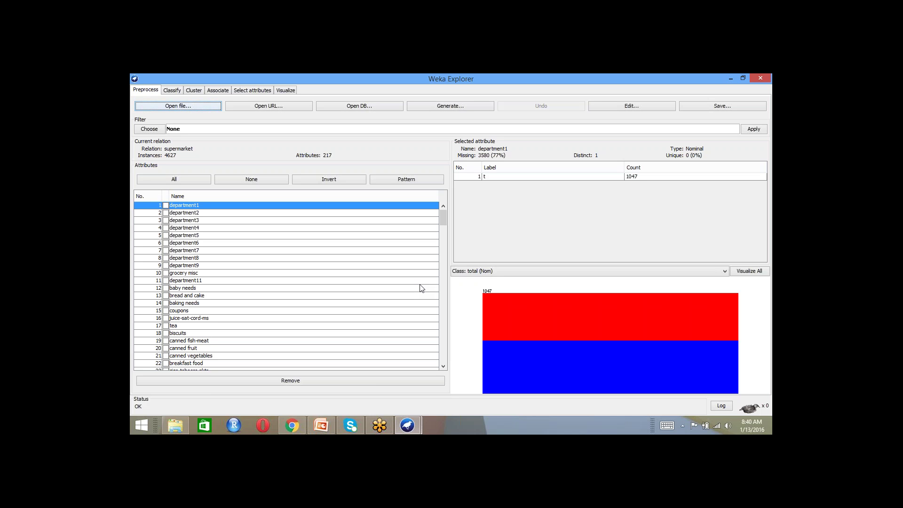
Inspect the statistics of the juice-sat-cord-ms and canned vegetables attributes
left_click(390, 318)
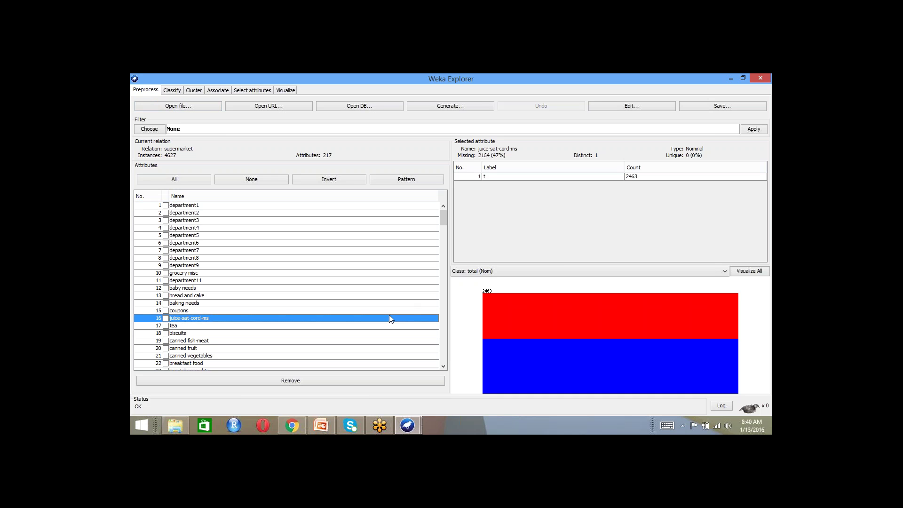
left_click(371, 355)
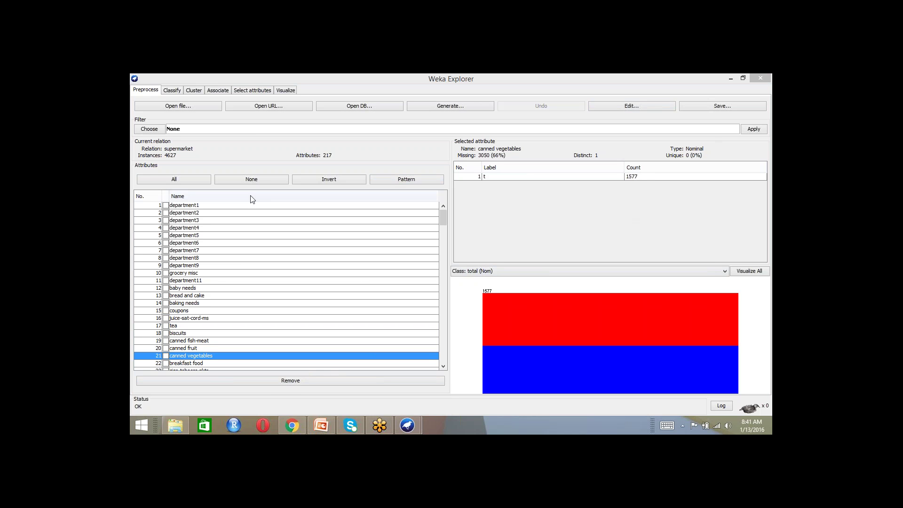
Switch to association rule mining and review the Apriori description among the available associators, keeping Apriori as the algorithm
left_click(224, 92)
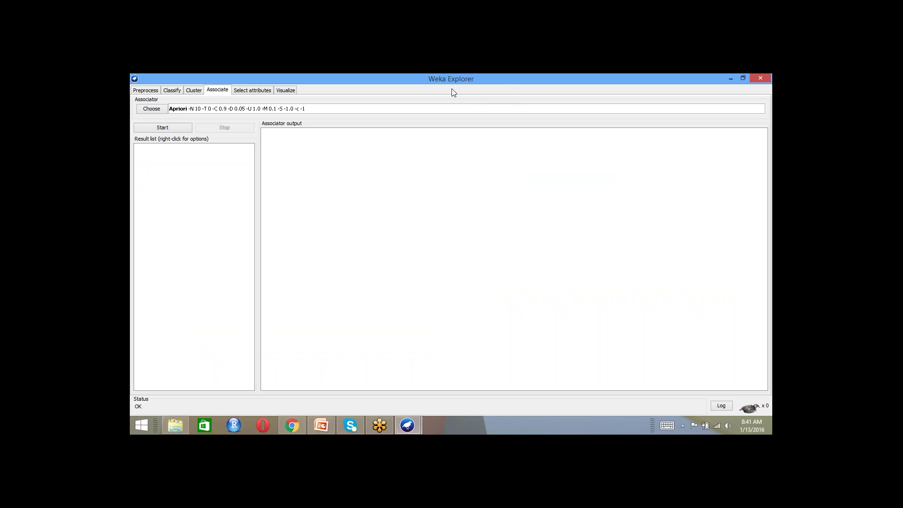
left_click(521, 92)
left_click(163, 113)
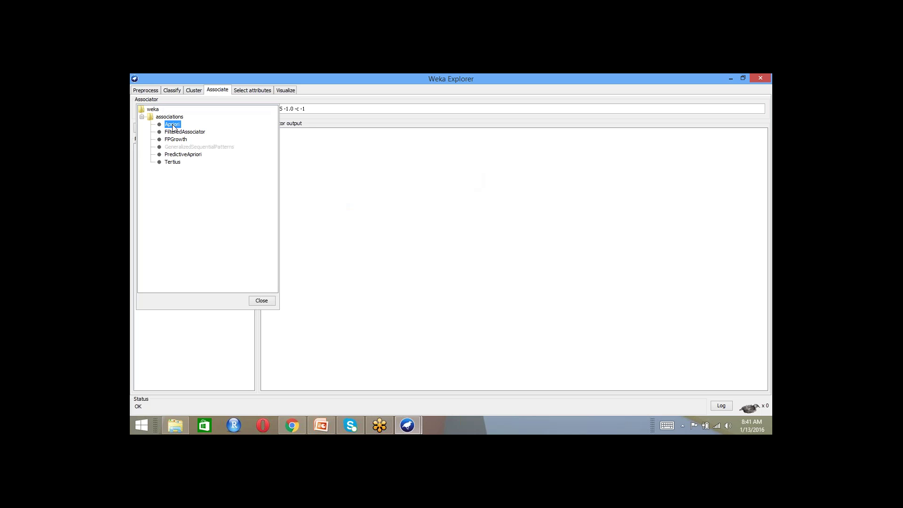
mouse_move(173, 127)
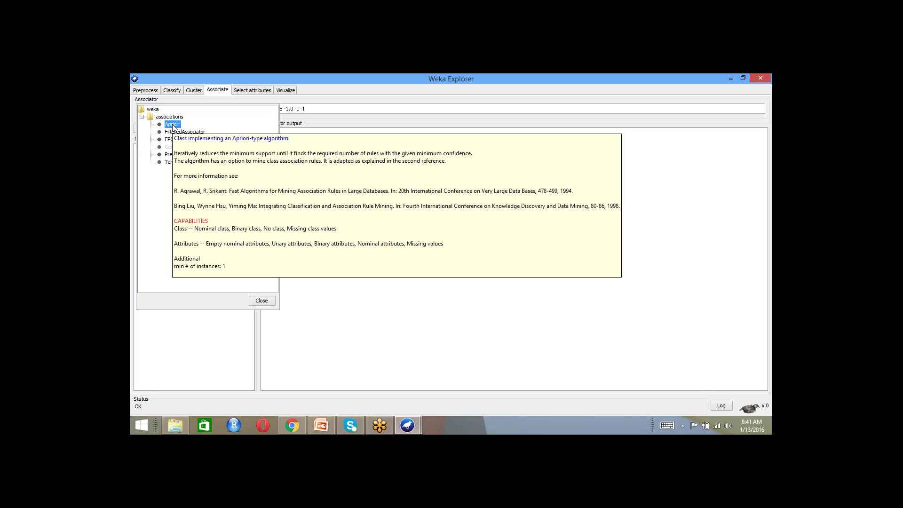
left_click(266, 301)
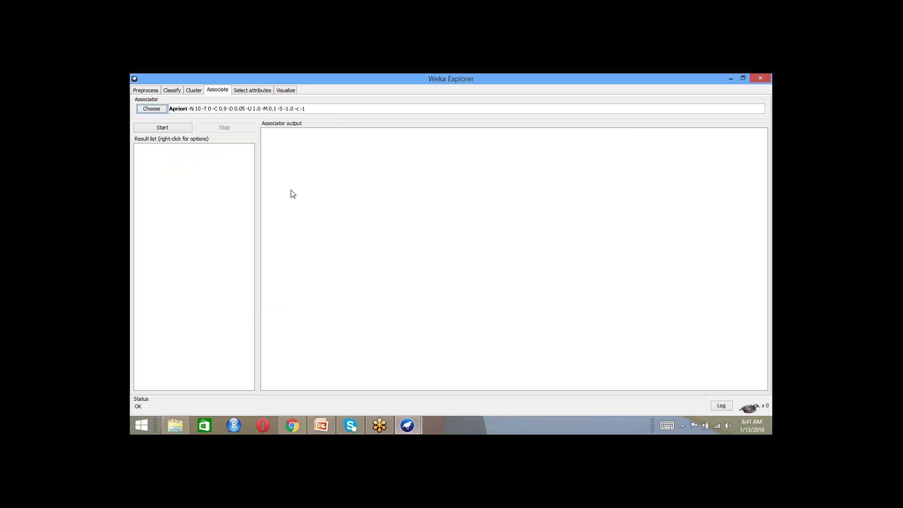
Set Apriori's numRules to 15 and run the associator on the supermarket data
left_click(297, 112)
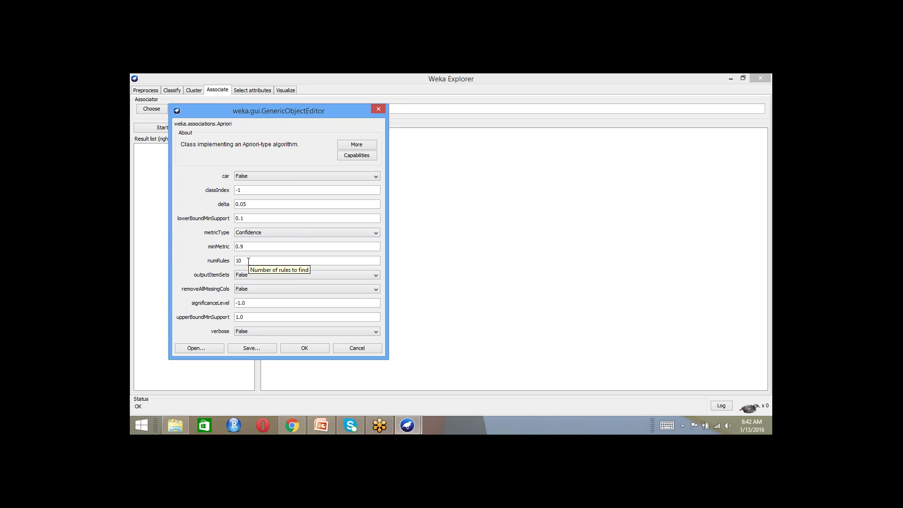
left_click(281, 261)
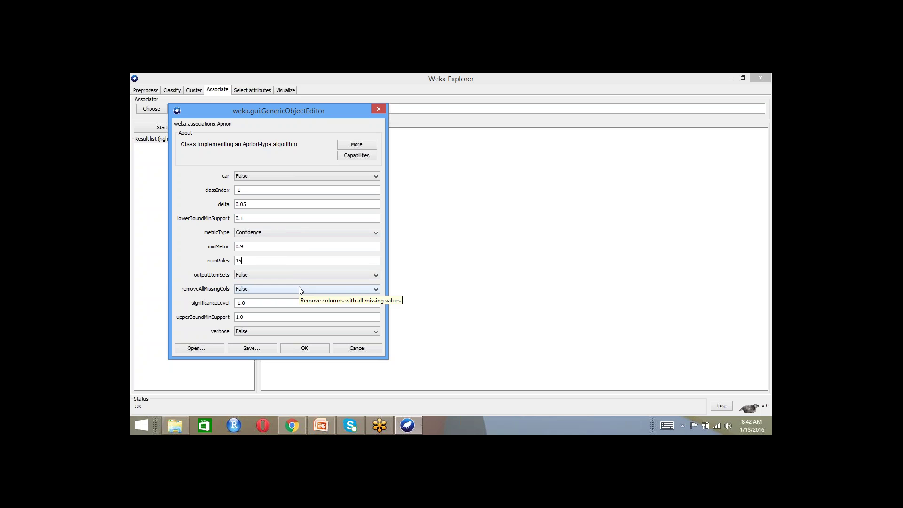
left_click(319, 348)
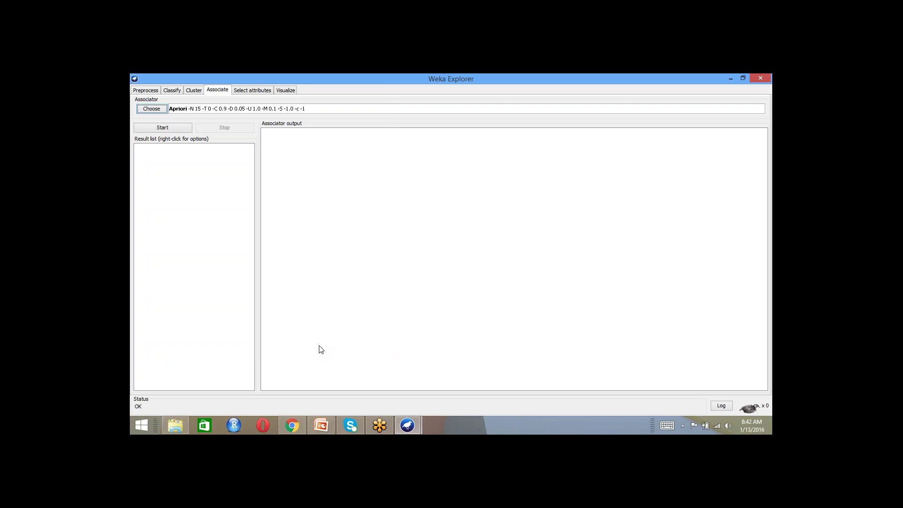
left_click(180, 129)
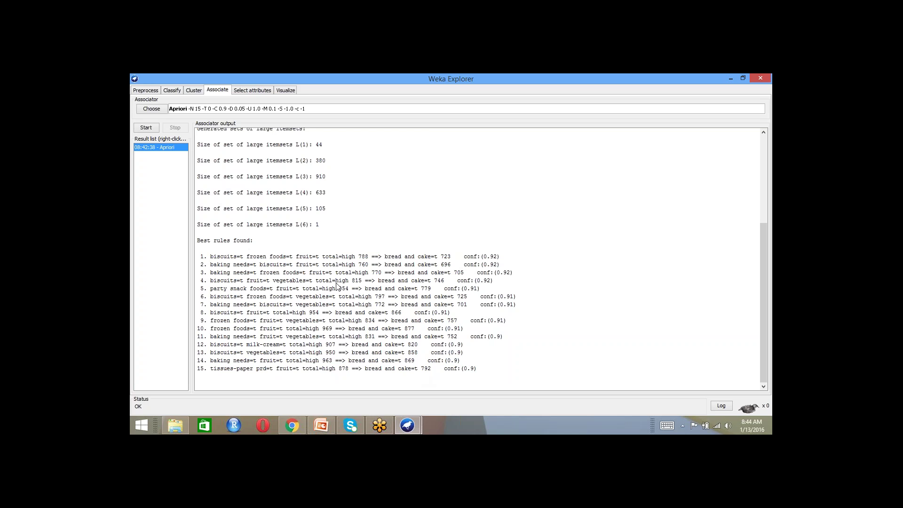
Set Apriori's numRules to 100 and run the associator again
left_click(201, 109)
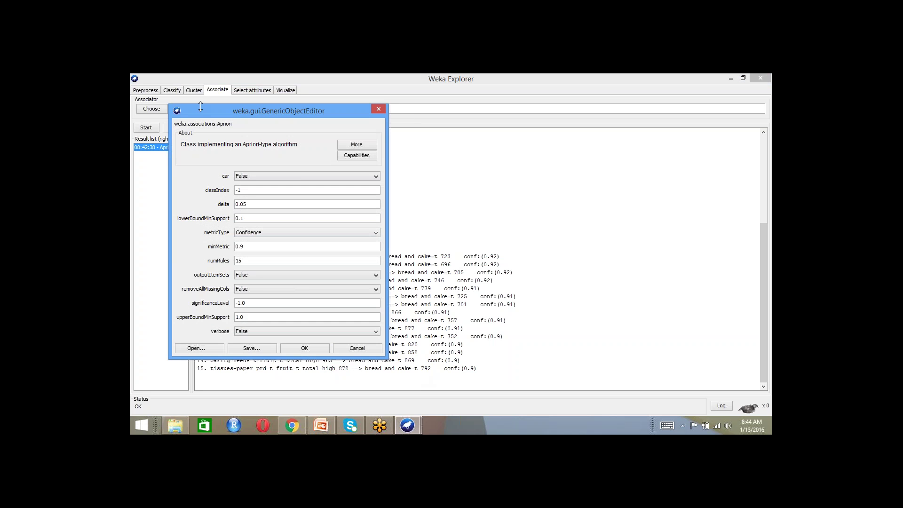
left_click_drag(251, 262, 237, 261)
type("100")
left_click(304, 348)
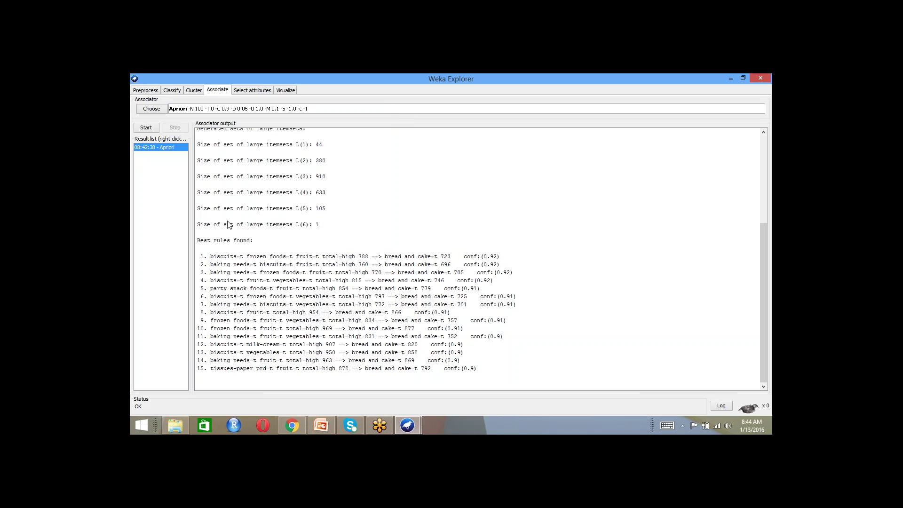
left_click(147, 128)
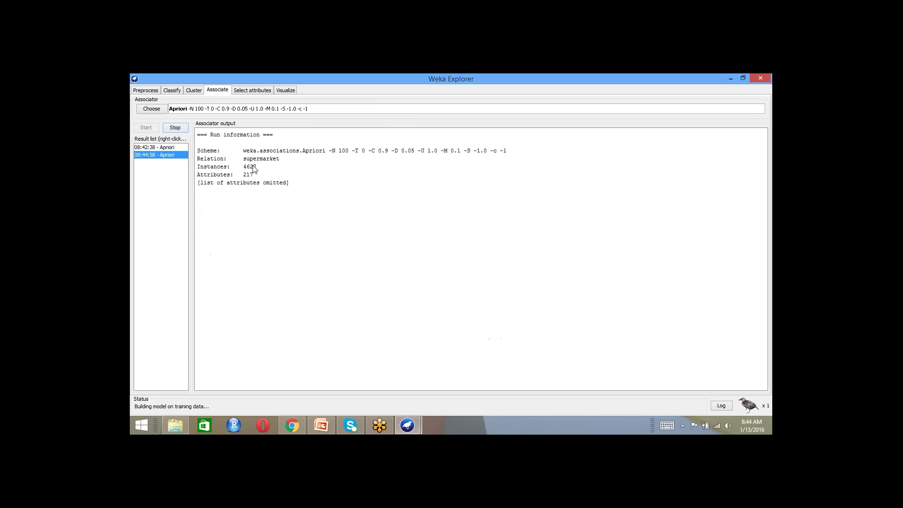
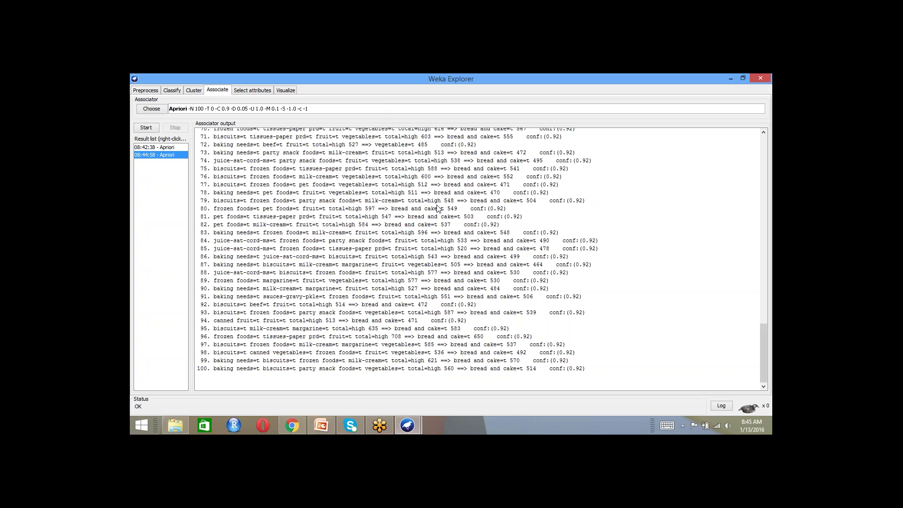
Glance at the plot matrix, and examine the supermarket records in the data viewer across the attribute columns up to casks white wine
left_click(291, 92)
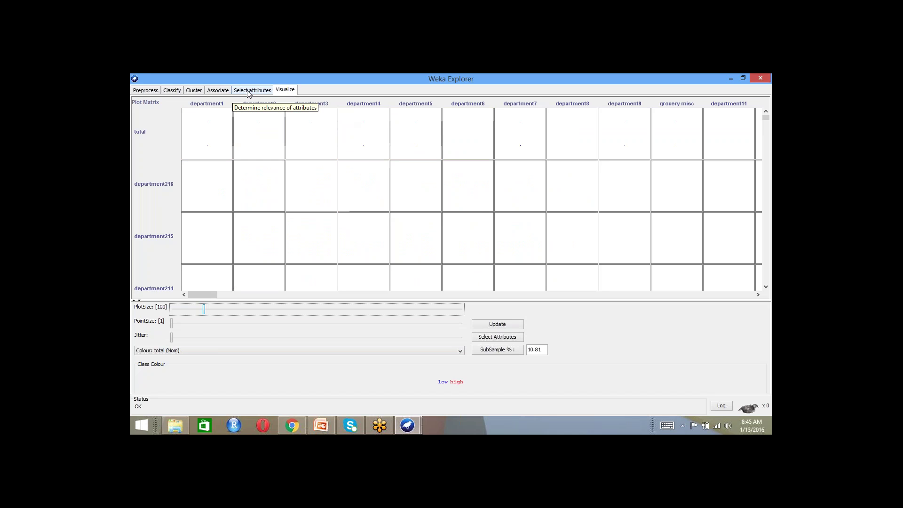
left_click(153, 94)
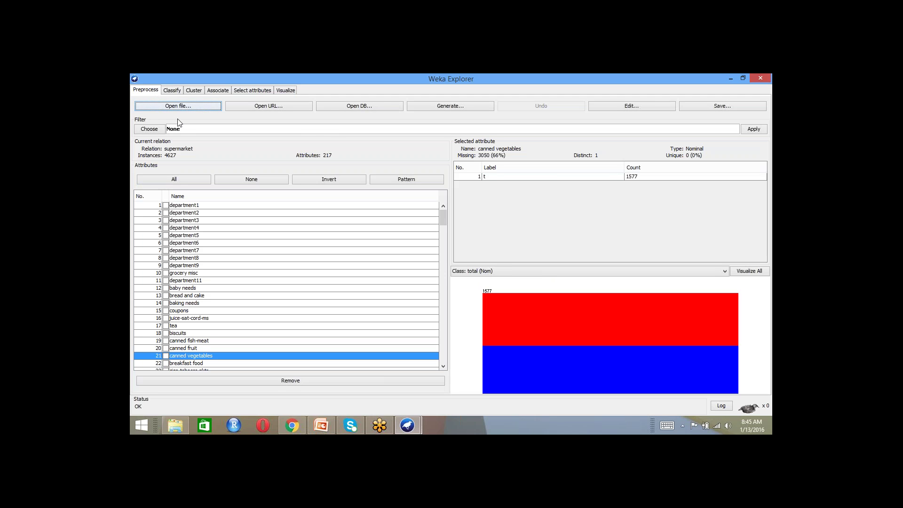
left_click(618, 106)
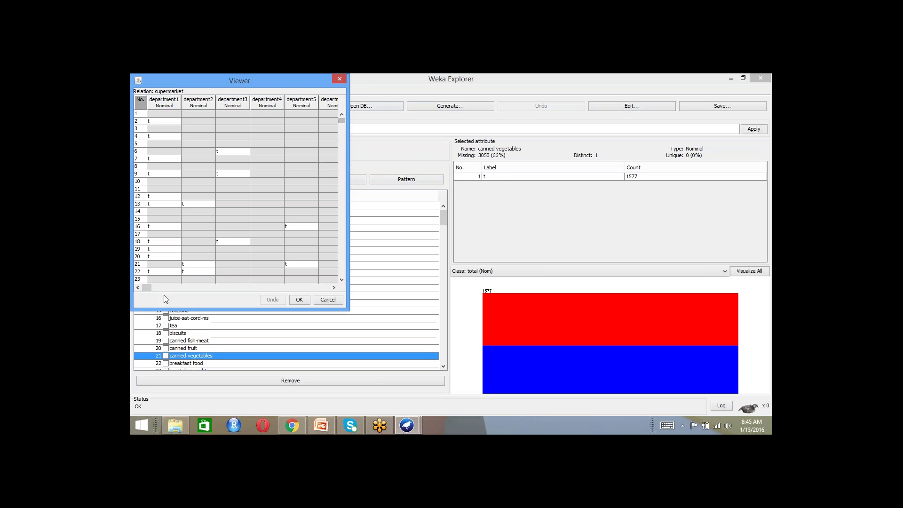
left_click_drag(148, 288, 131, 304)
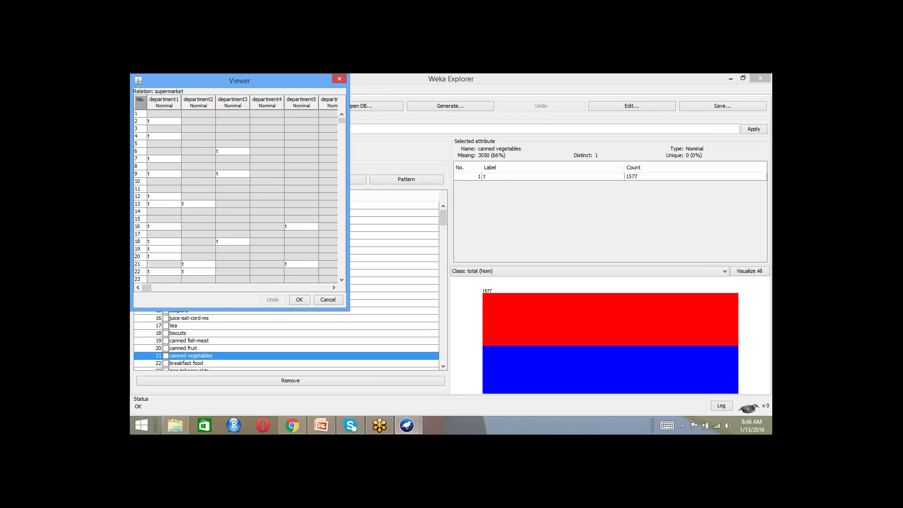
left_click(275, 287)
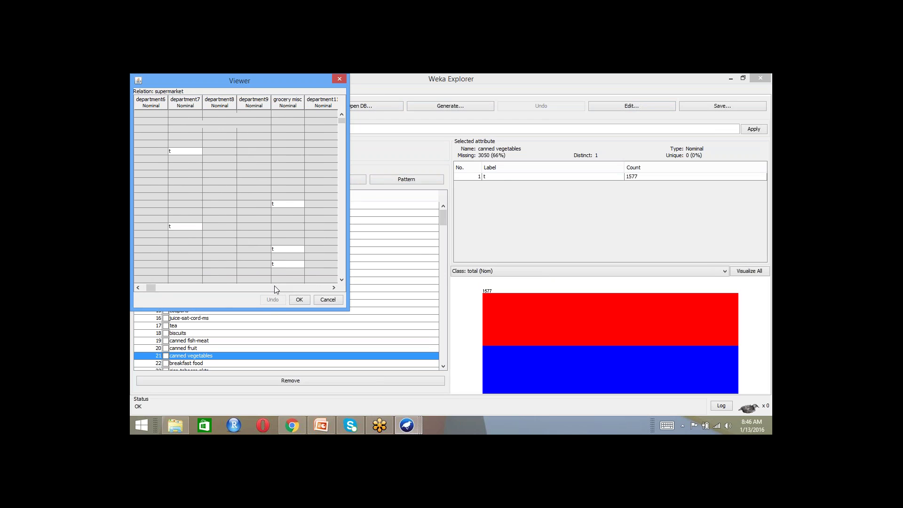
left_click(275, 288)
left_click(275, 286)
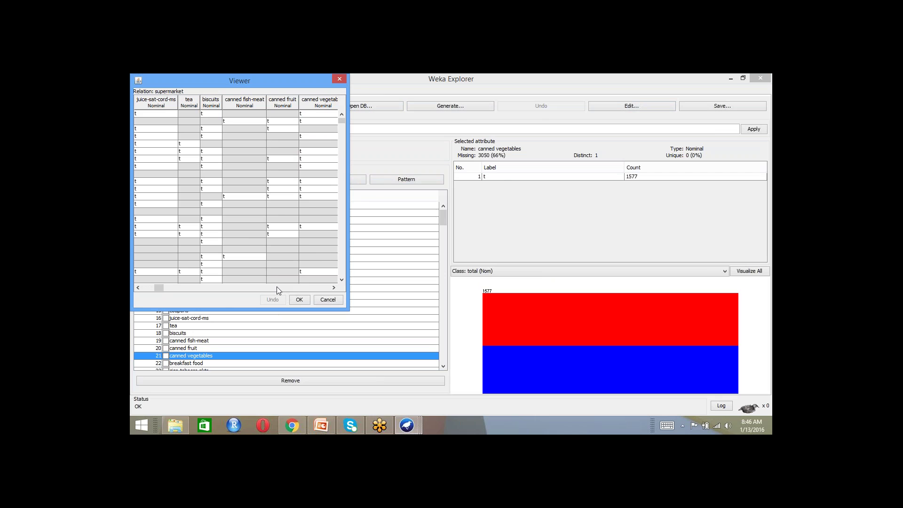
left_click(276, 286)
left_click(276, 287)
left_click(277, 286)
left_click(276, 286)
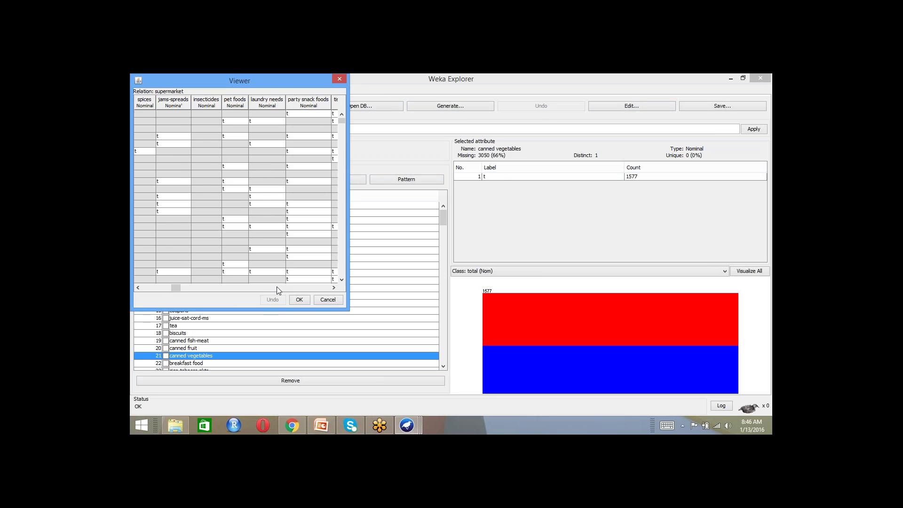
left_click(277, 287)
left_click(277, 286)
left_click(277, 286)
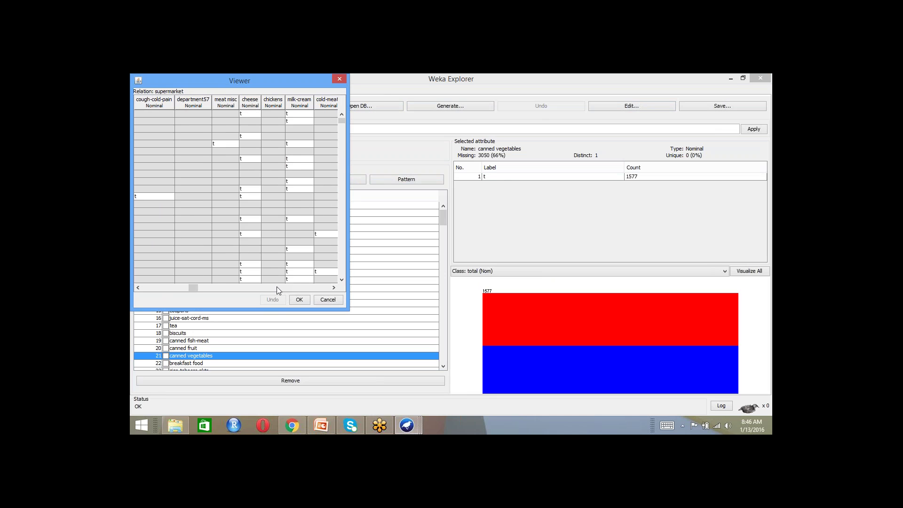
left_click(276, 286)
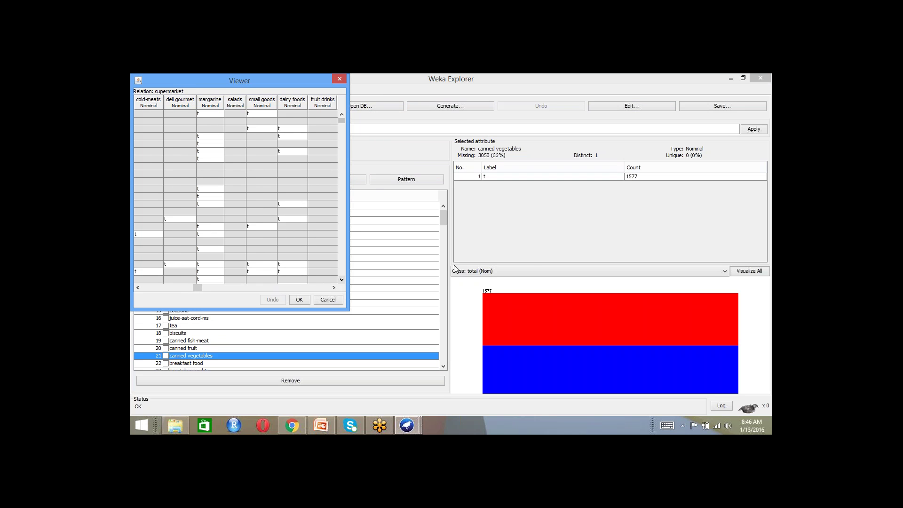
left_click(292, 286)
left_click(292, 287)
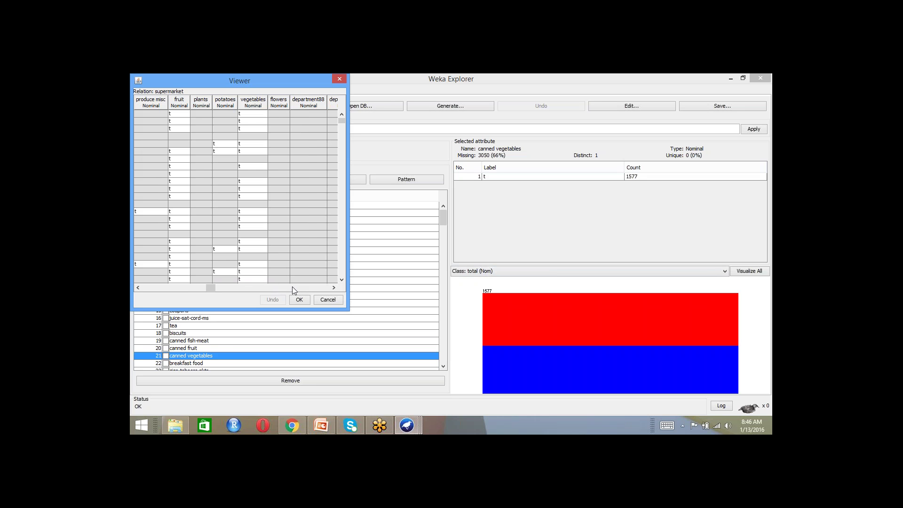
left_click(292, 287)
left_click(292, 286)
left_click(293, 286)
left_click(292, 286)
left_click(292, 286)
left_click(292, 286)
left_click(292, 286)
left_click(292, 286)
left_click(292, 286)
left_click(292, 286)
left_click(292, 286)
left_click(292, 286)
left_click(292, 286)
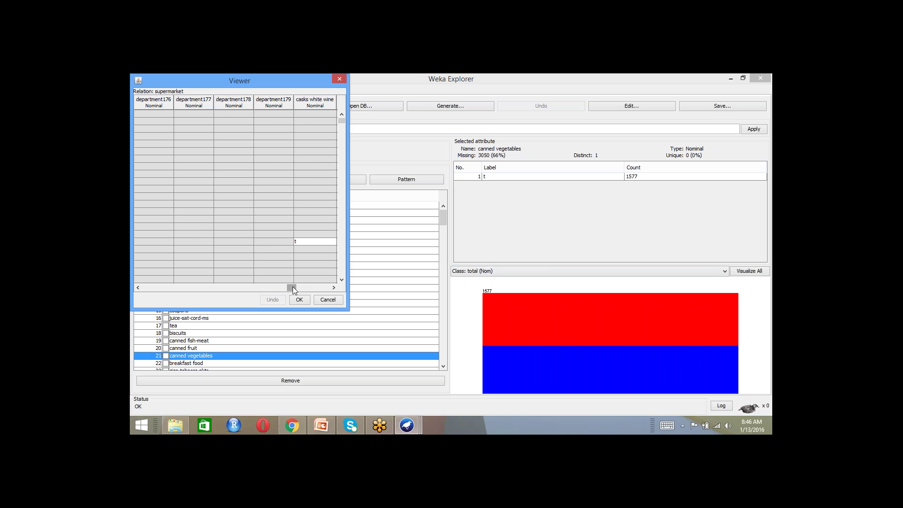
left_click(292, 287)
Examine the bread and cake, baking needs and biscuits columns down through the later records, and close the data viewer
left_click_drag(294, 286, 160, 291)
left_click(138, 288)
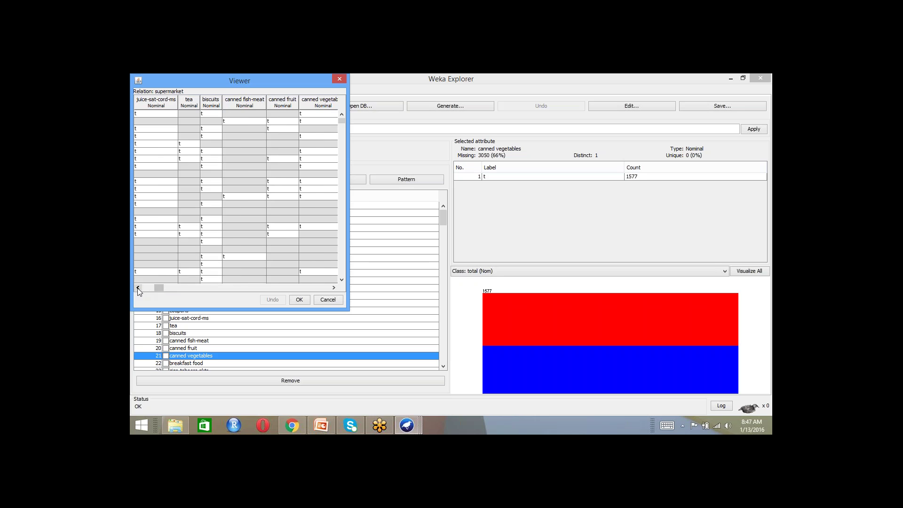
left_click(138, 288)
left_click(138, 288)
left_click(139, 288)
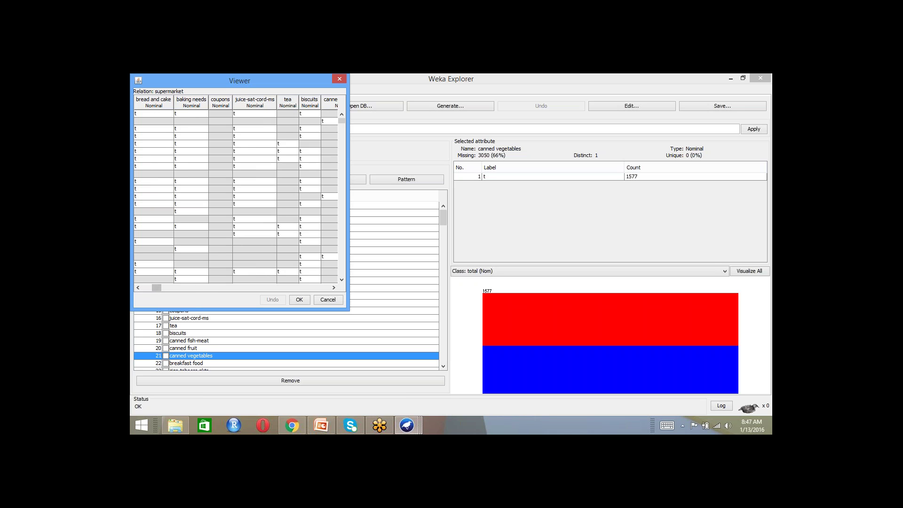
left_click_drag(342, 123, 354, 288)
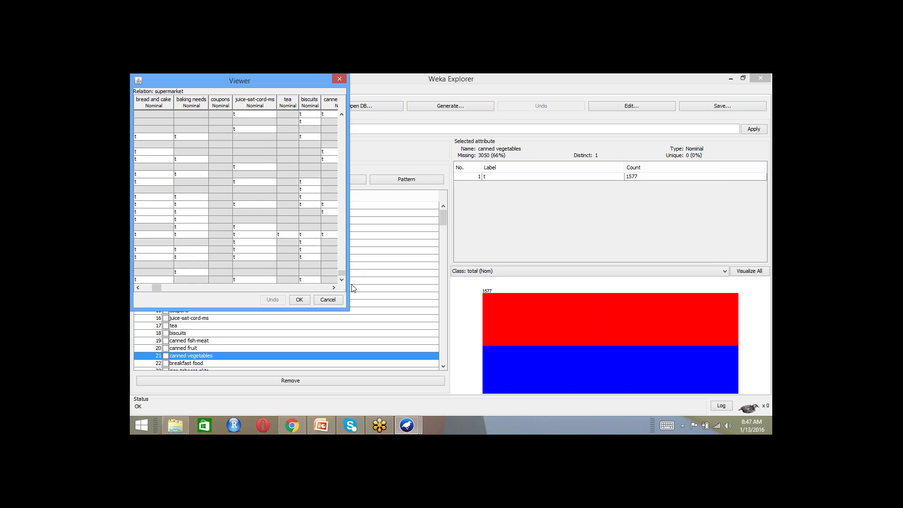
left_click(305, 300)
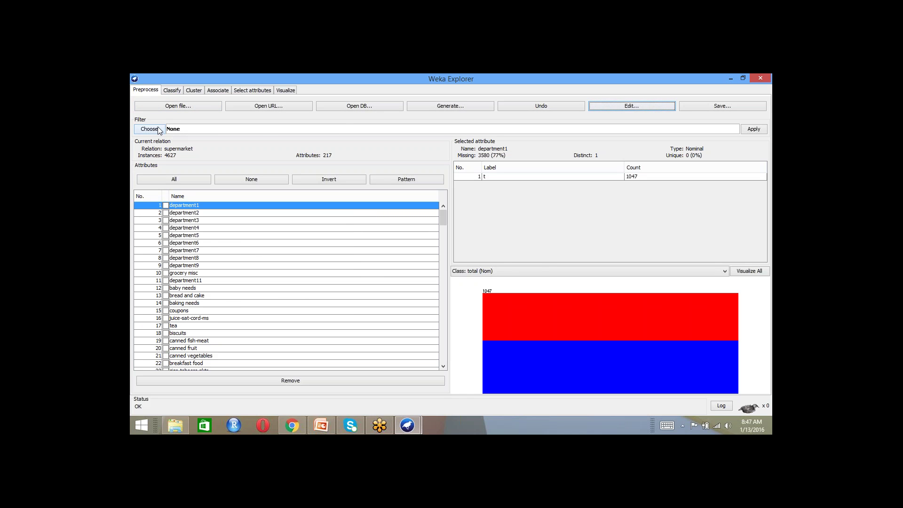
Reload the supermarket.arff dataset and return to the association rule mining view
left_click(170, 108)
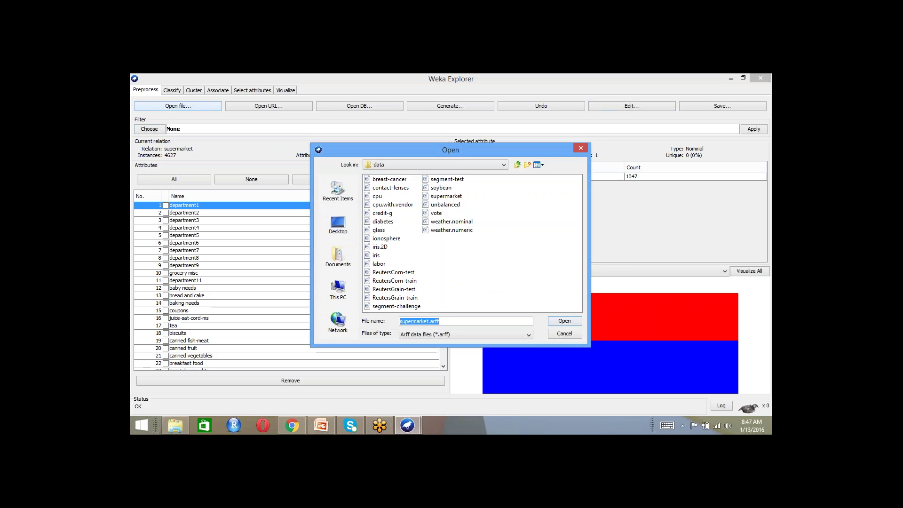
left_click(564, 320)
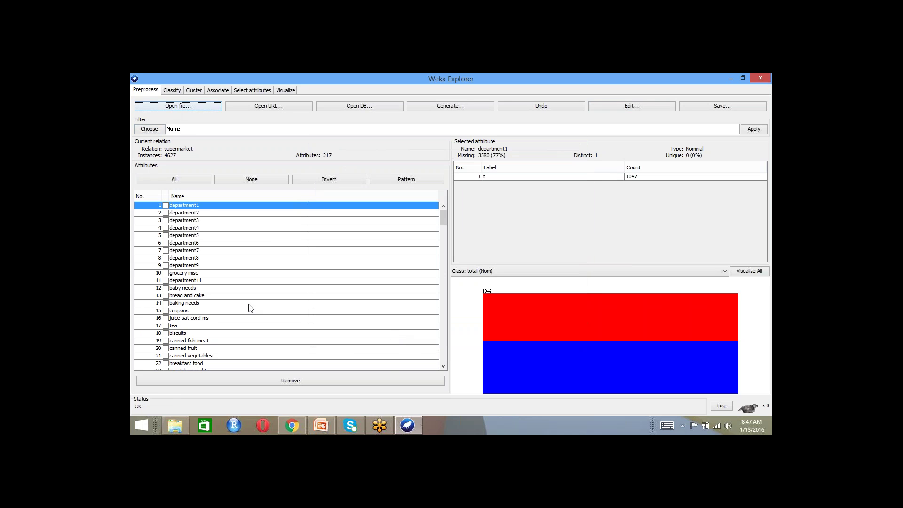
left_click(214, 90)
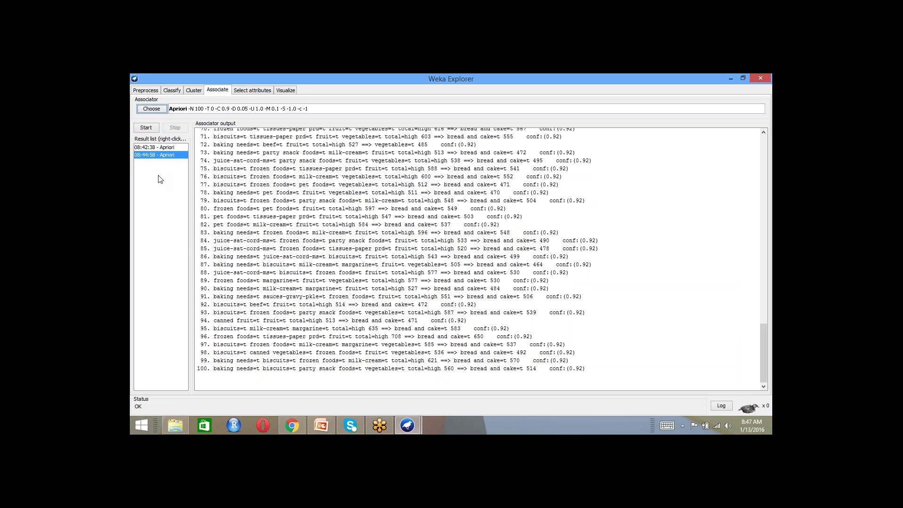
Set Apriori's numRules to 200 and run the associator on the reloaded supermarket data
left_click(189, 112)
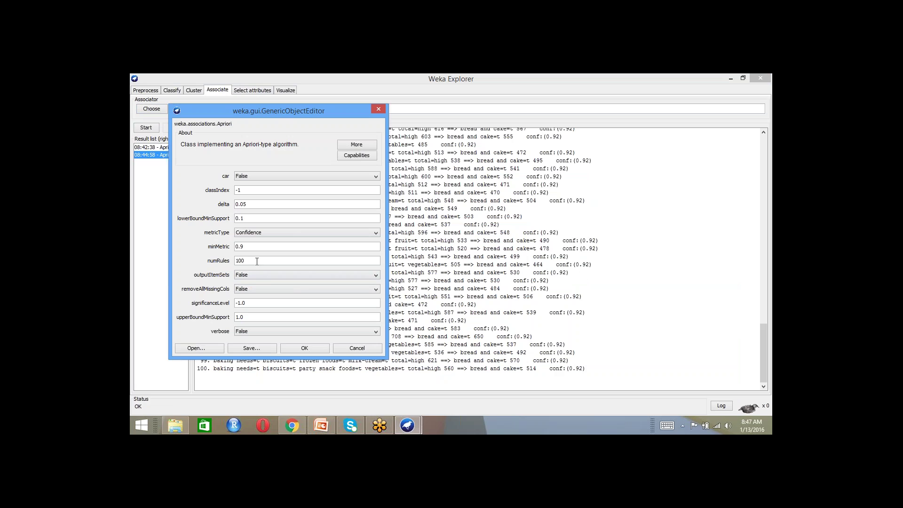
left_click_drag(257, 262, 230, 261)
type("200")
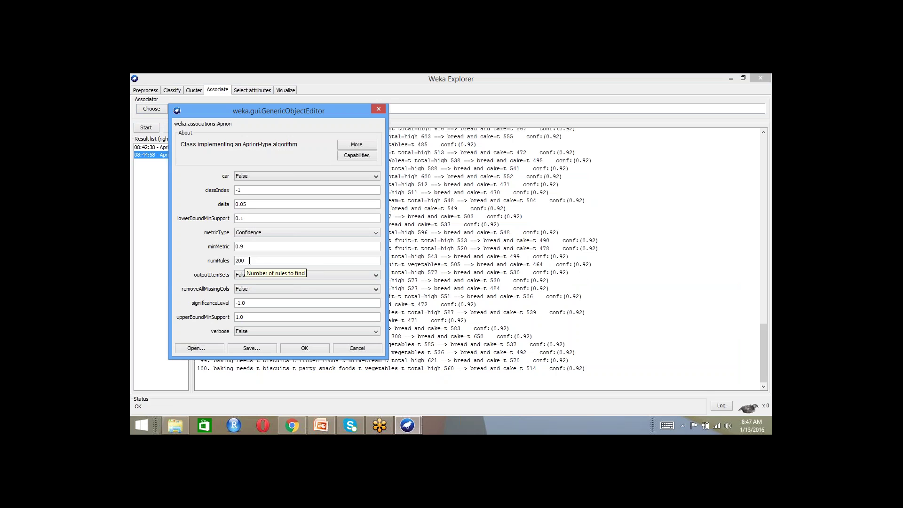
left_click(292, 349)
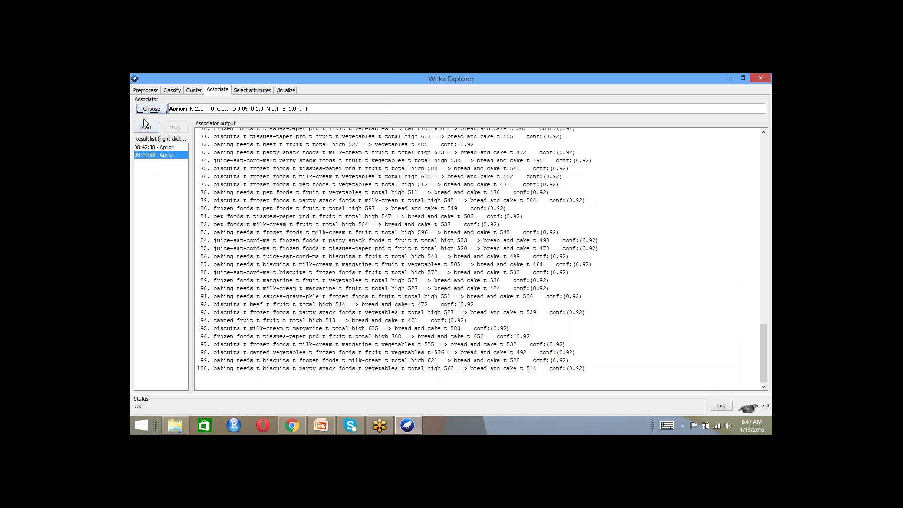
left_click(146, 126)
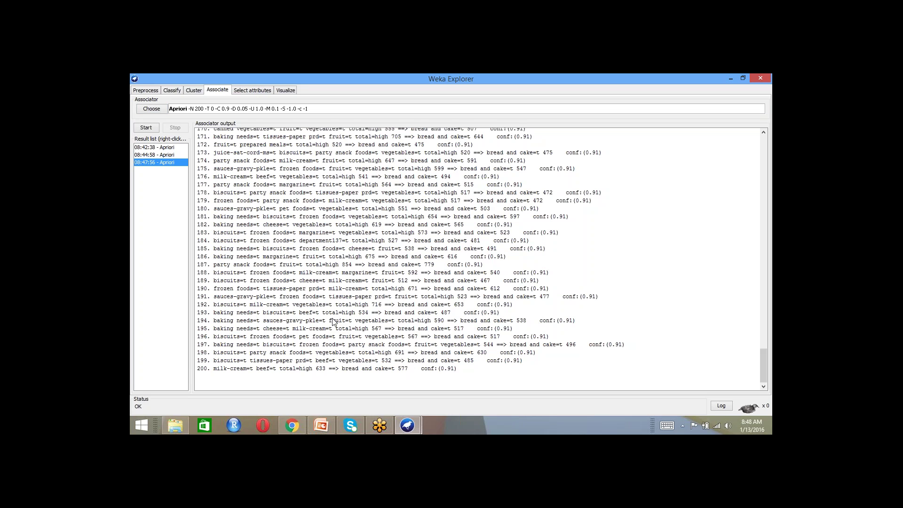
Examine the new Apriori output from rule 200 back up to the large itemset sizes and the first best rules
scroll(333, 322, "up", 10)
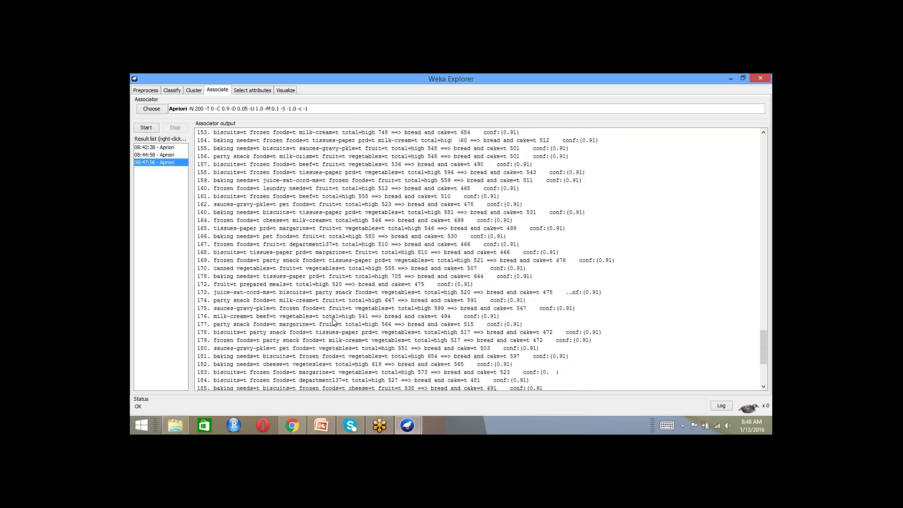
scroll(332, 321, "up", 3)
scroll(332, 322, "up", 20)
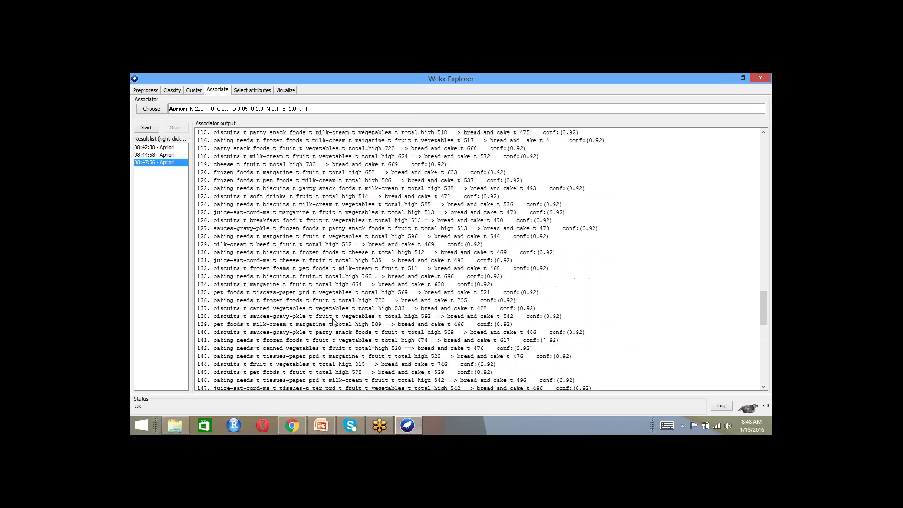
scroll(333, 322, "up", 20)
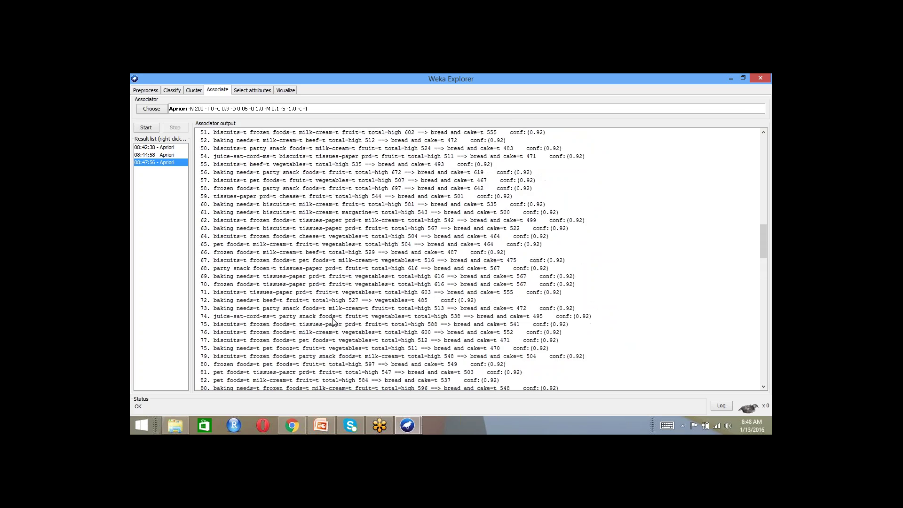
scroll(333, 322, "up", 8)
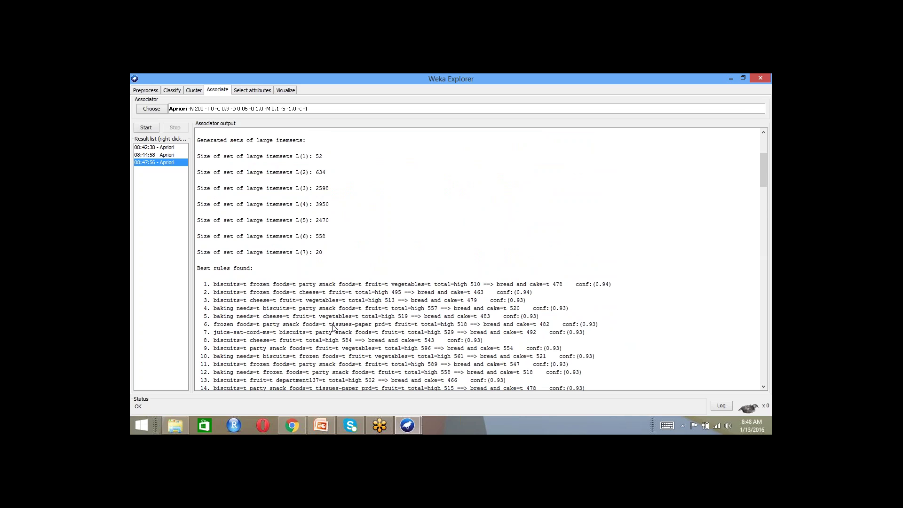
left_click_drag(332, 325, 369, 325)
left_click(347, 351)
scroll(332, 367, "down", 1)
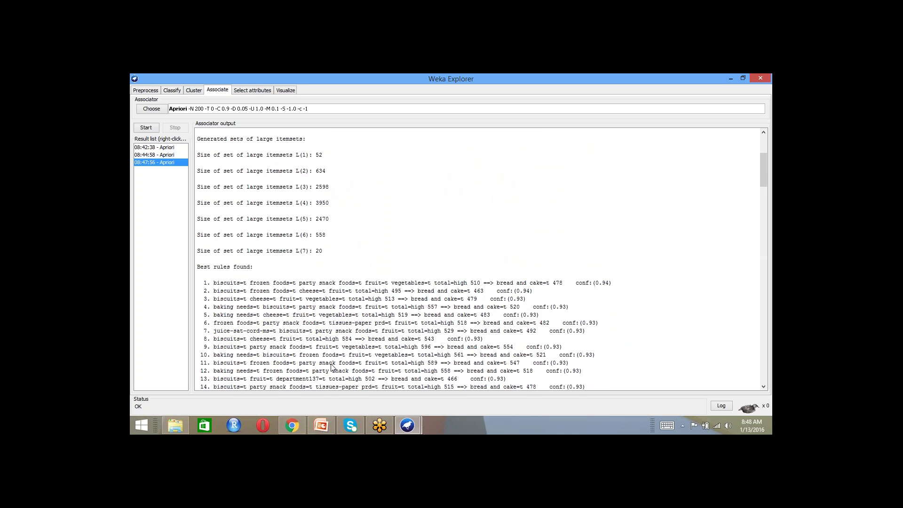
Read through the best rules from rule 1 down to rule 85, comparing antecedents, consequents and confidence, and return to the first rules
scroll(331, 368, "down", 5)
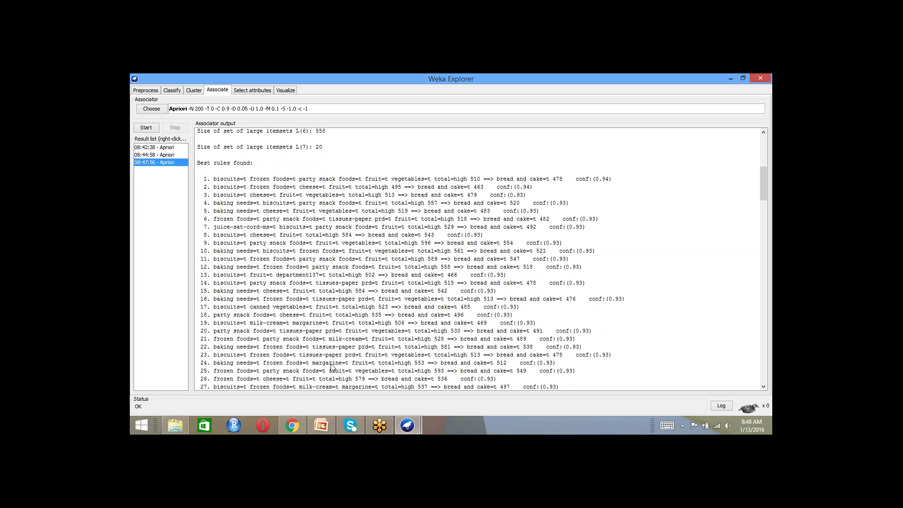
scroll(331, 367, "down", 2)
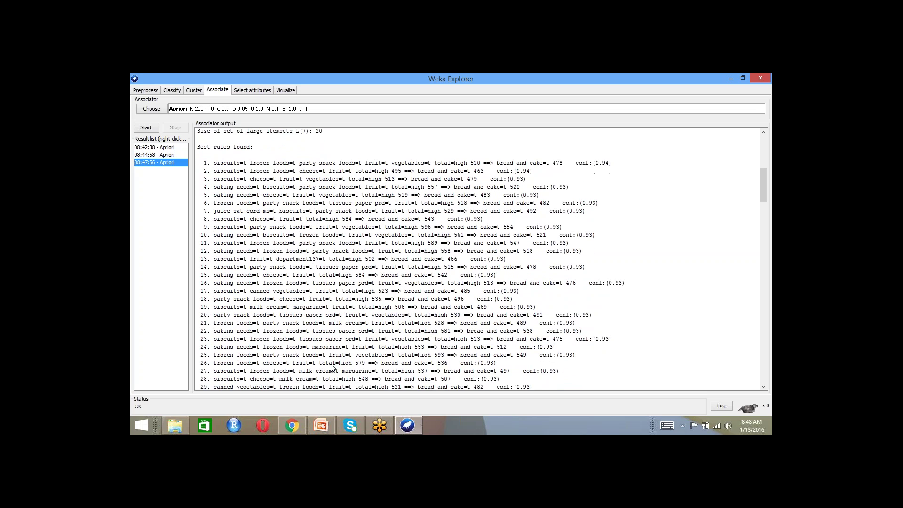
scroll(331, 367, "down", 1)
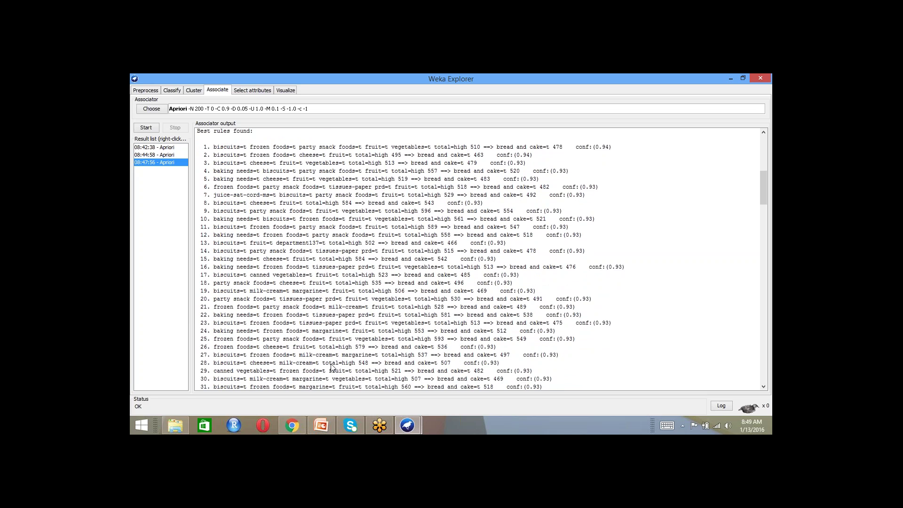
scroll(331, 367, "down", 1)
scroll(331, 367, "down", 2)
scroll(332, 367, "down", 5)
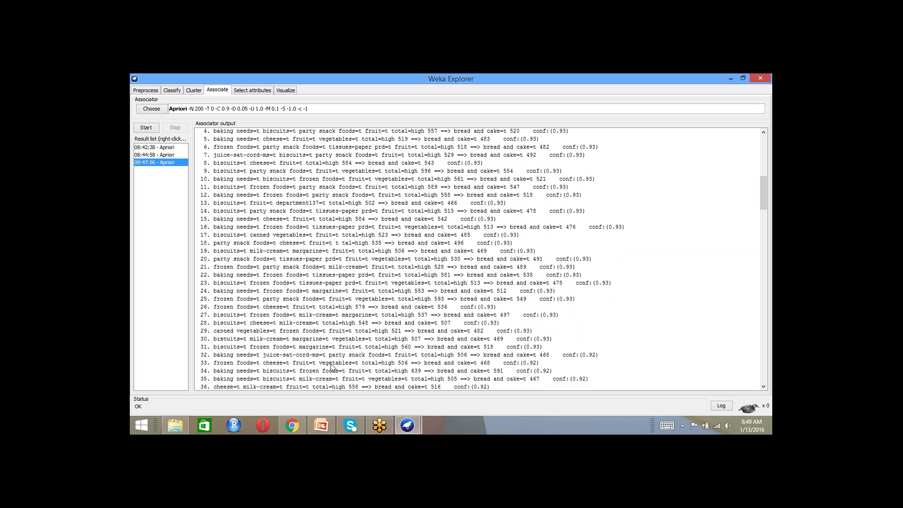
scroll(331, 367, "down", 3)
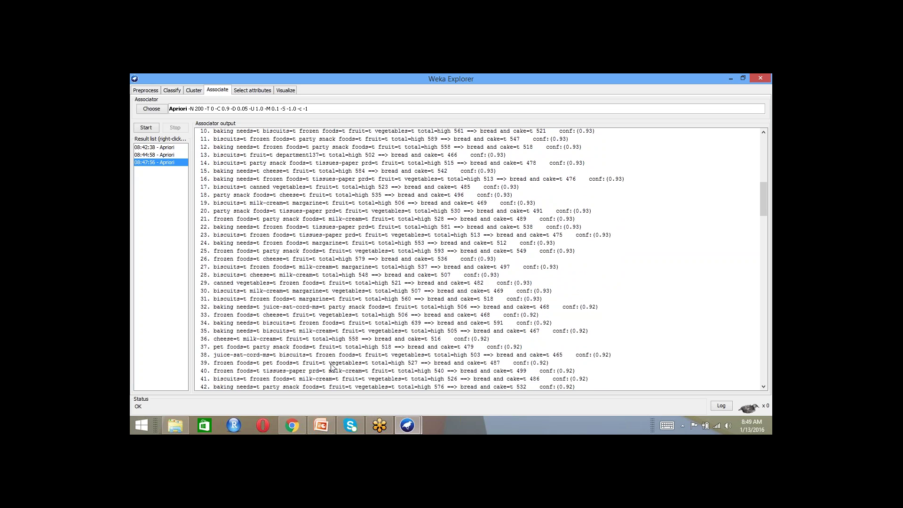
scroll(332, 367, "down", 4)
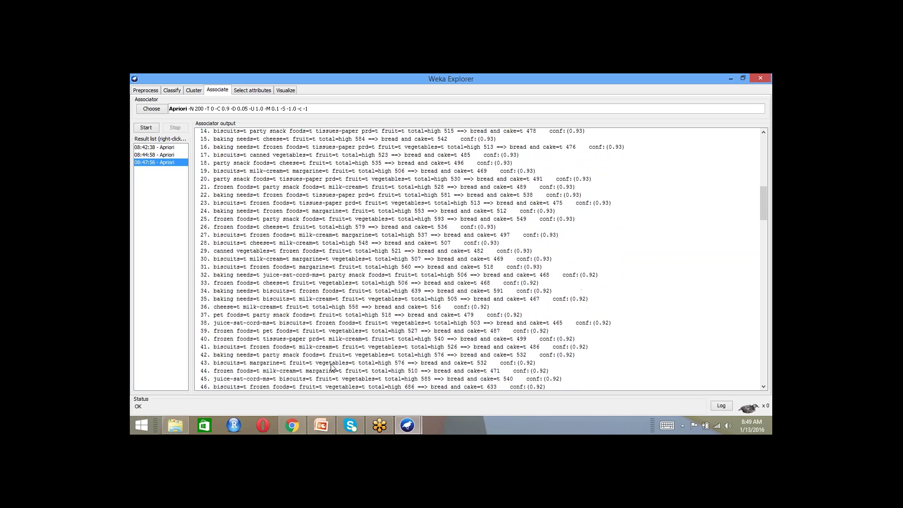
scroll(332, 367, "down", 6)
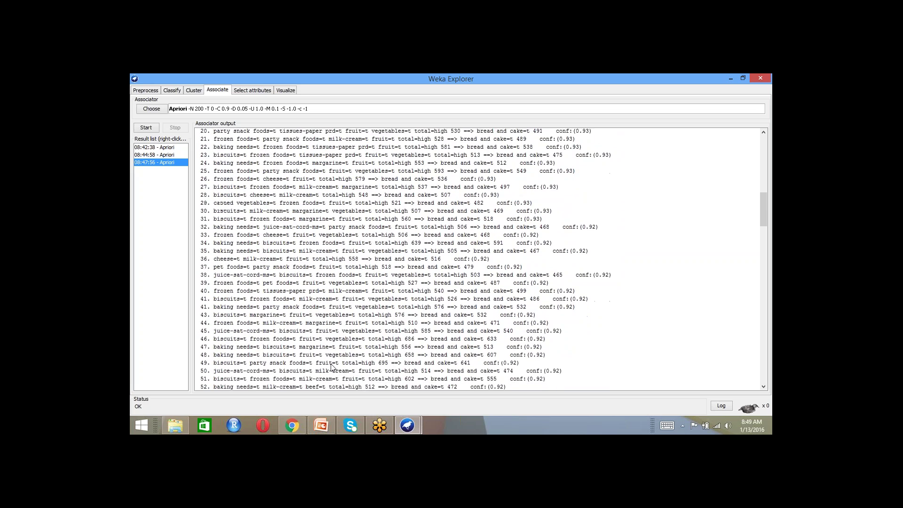
scroll(332, 366, "down", 1)
scroll(332, 367, "down", 3)
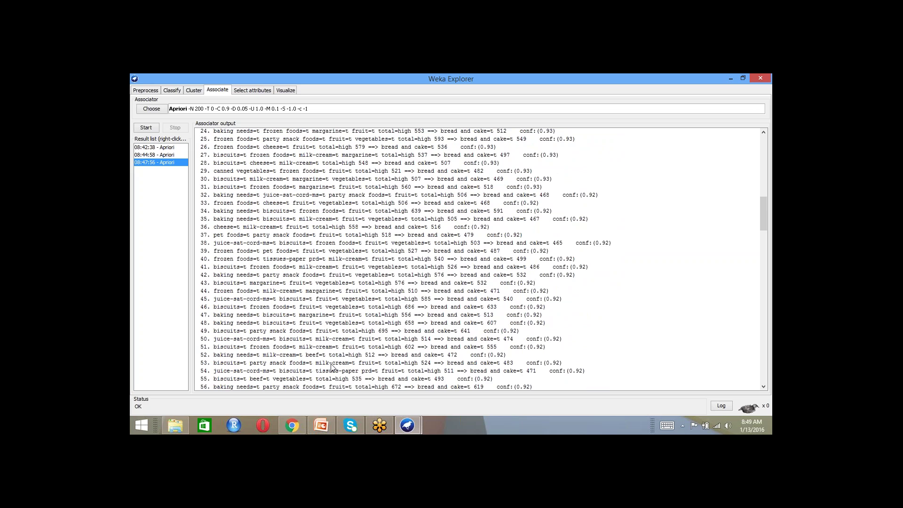
scroll(332, 367, "down", 7)
scroll(331, 367, "down", 6)
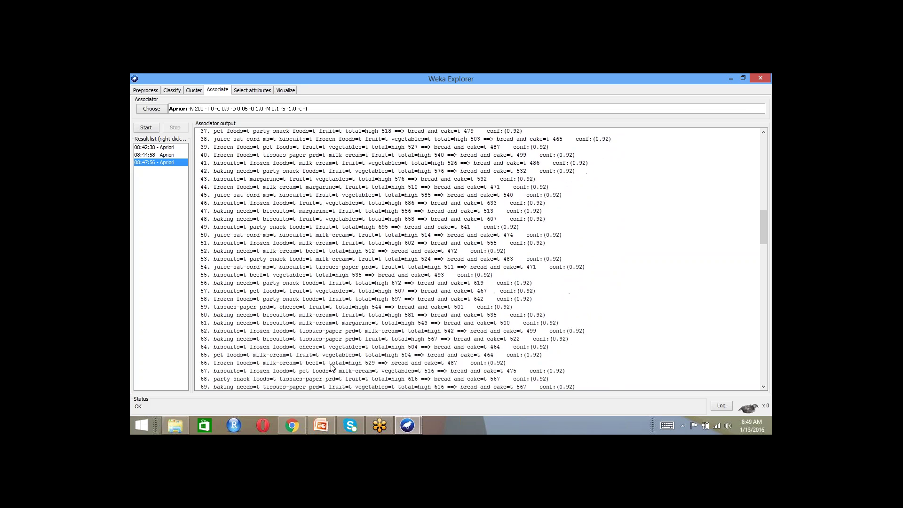
scroll(331, 367, "down", 3)
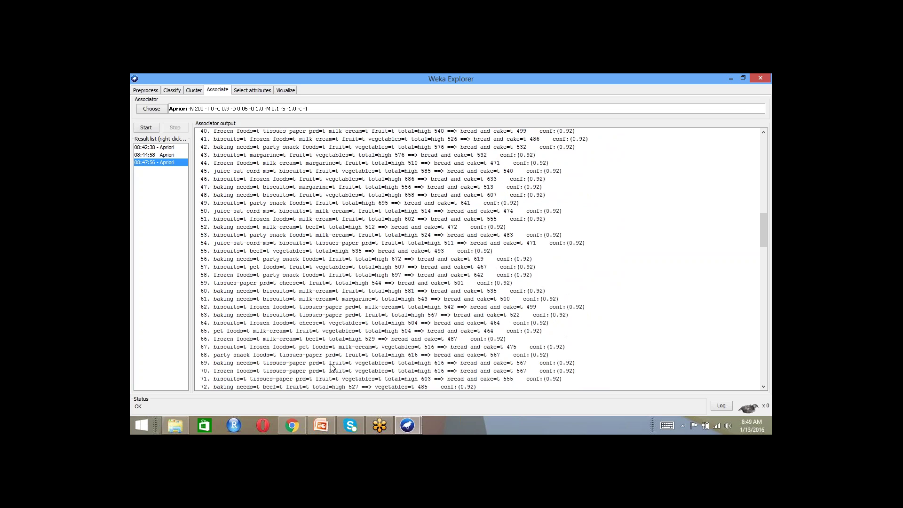
scroll(331, 367, "down", 3)
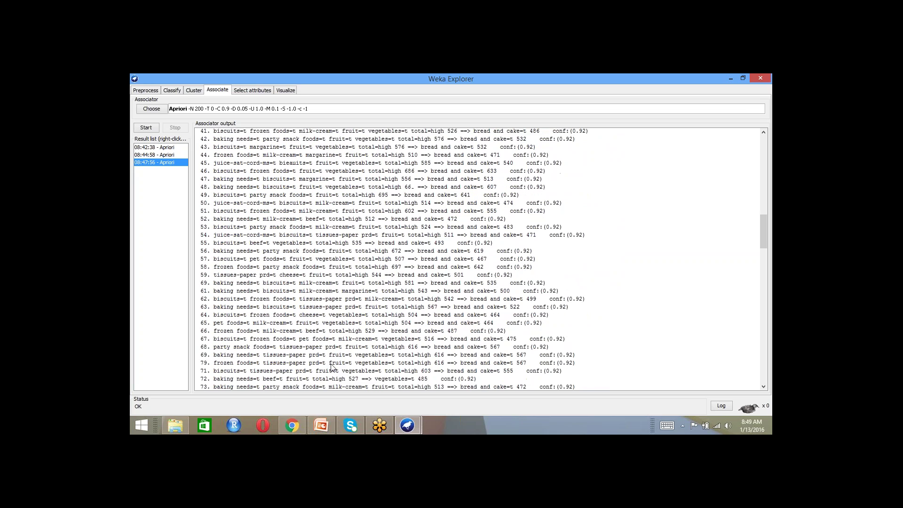
scroll(332, 367, "down", 2)
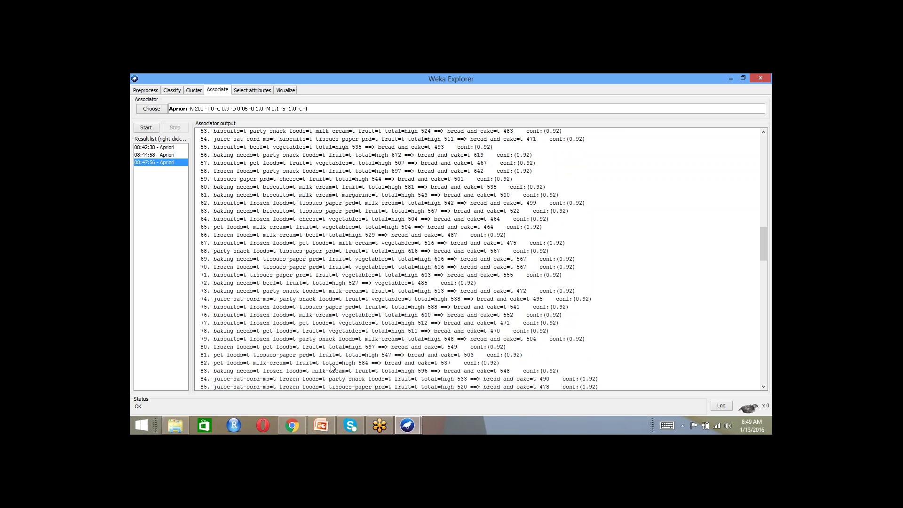
scroll(332, 366, "up", 20)
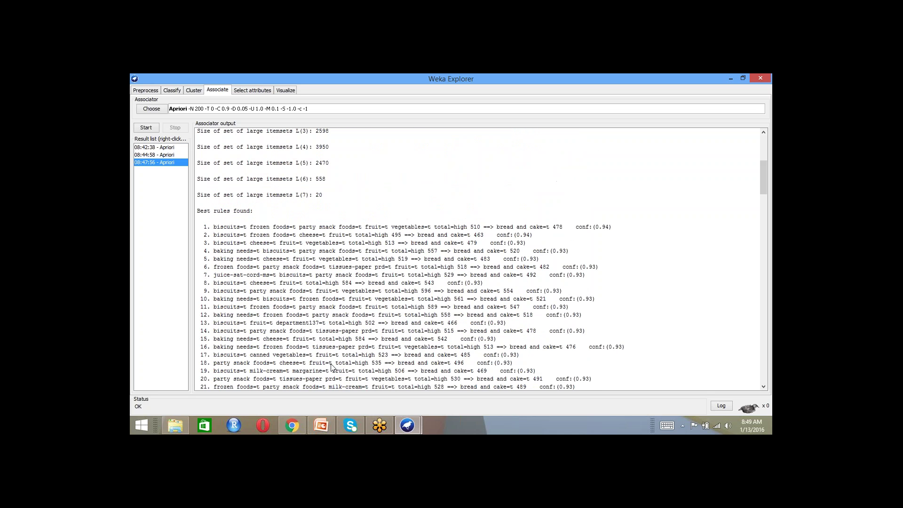